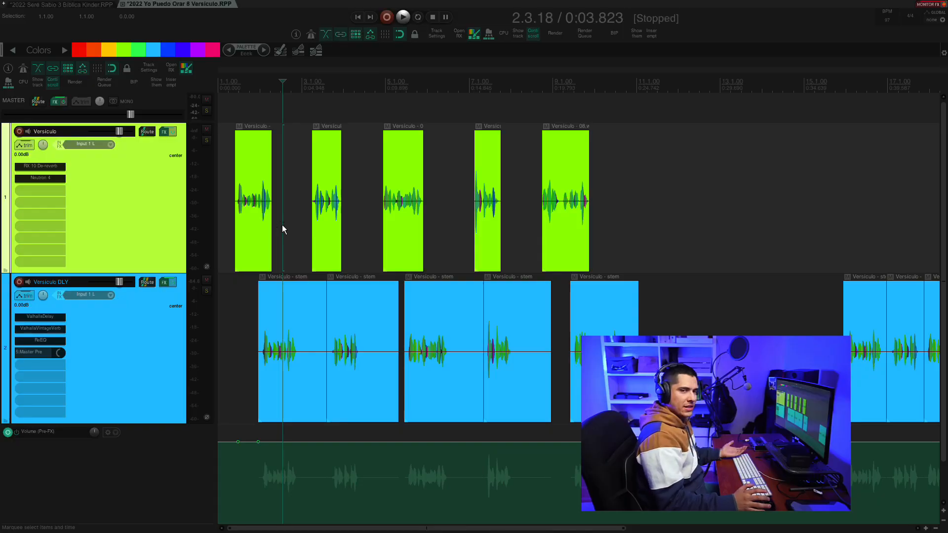
- Create a region from a time selection running from 2.3.18 to 14.3.50 over the Versículo clips
drag(283, 229, 787, 264)
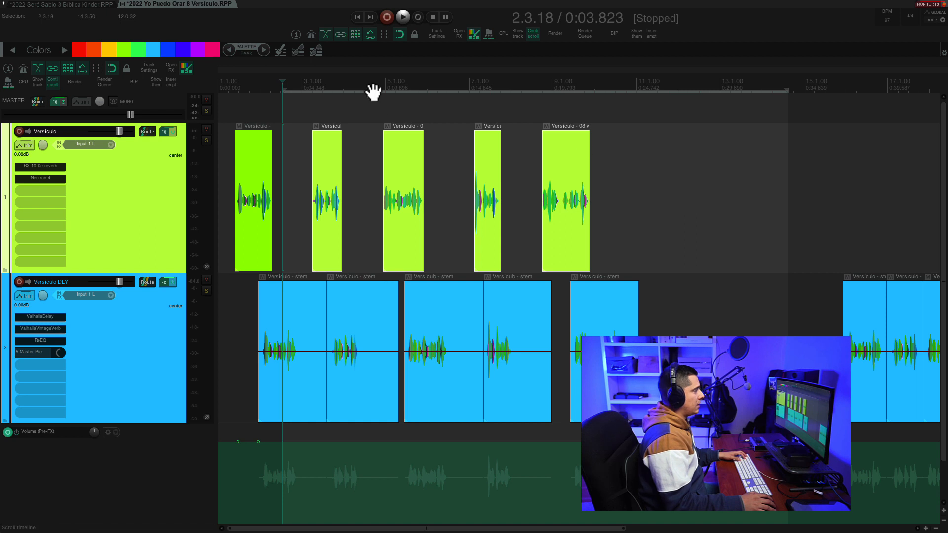
right_click(371, 86)
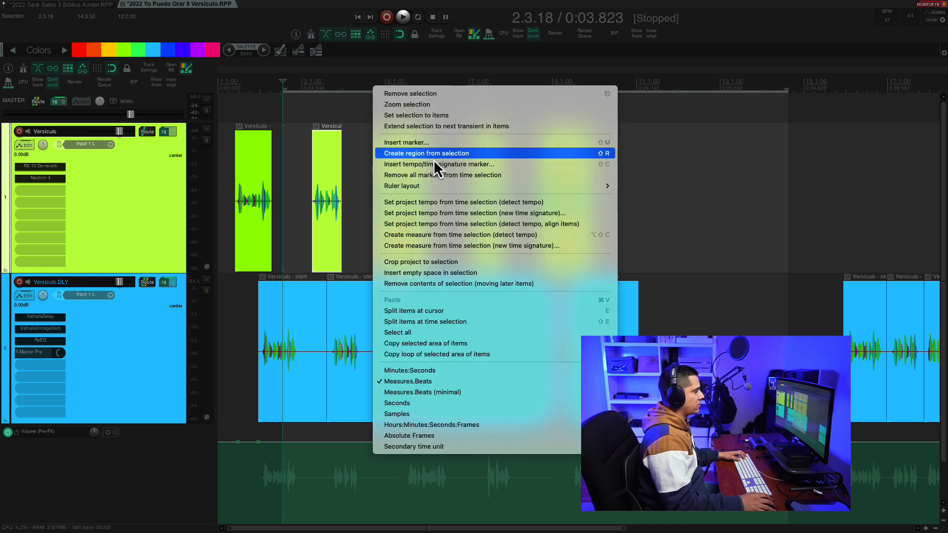
click(555, 155)
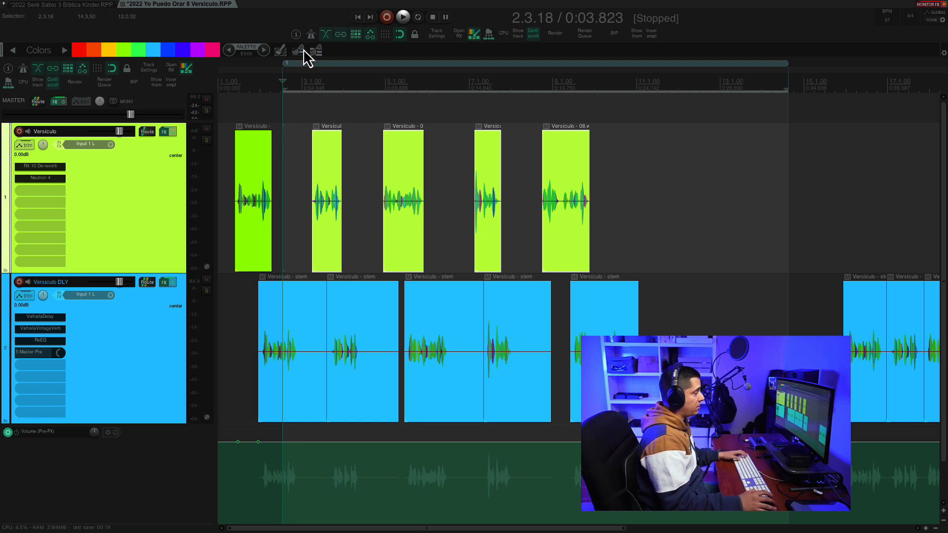
- Switch to the 2022 Seré Sabio 3 Bíblica Kinder project and examine its numbered regions and the LADRI, DANTE, Buho and SFX tracks
key(ctrl+Tab)
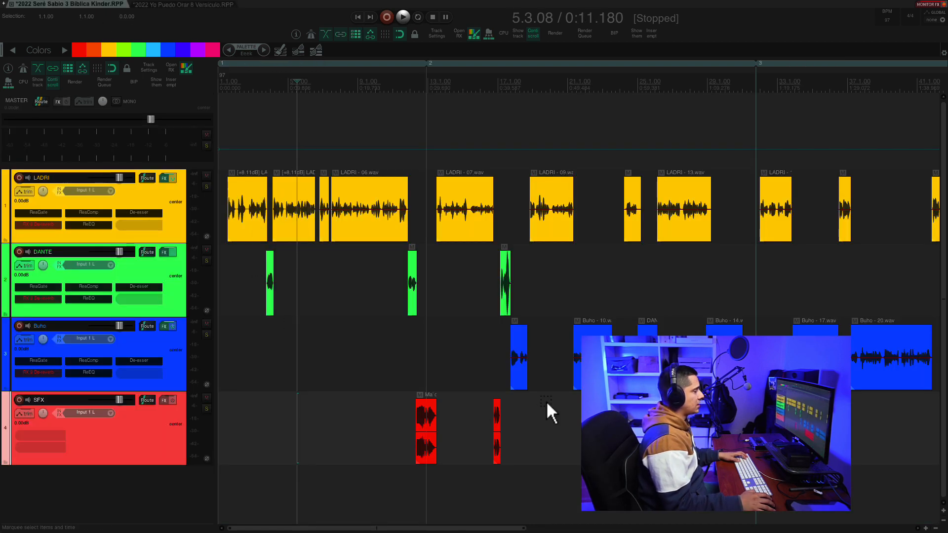
scroll(291, 129, right, 1)
scroll(291, 130, right, 20)
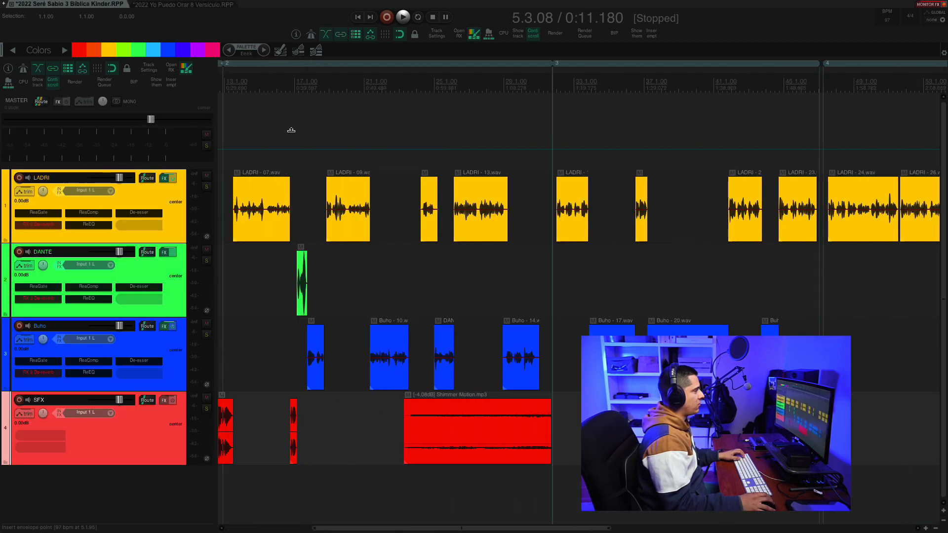
scroll(291, 131, left, 20)
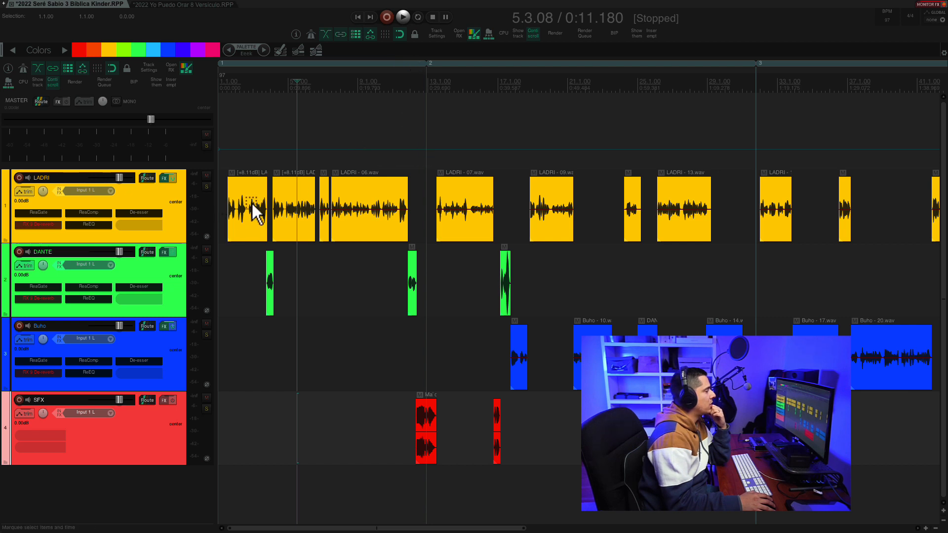
click(172, 223)
click(178, 274)
click(179, 348)
click(178, 425)
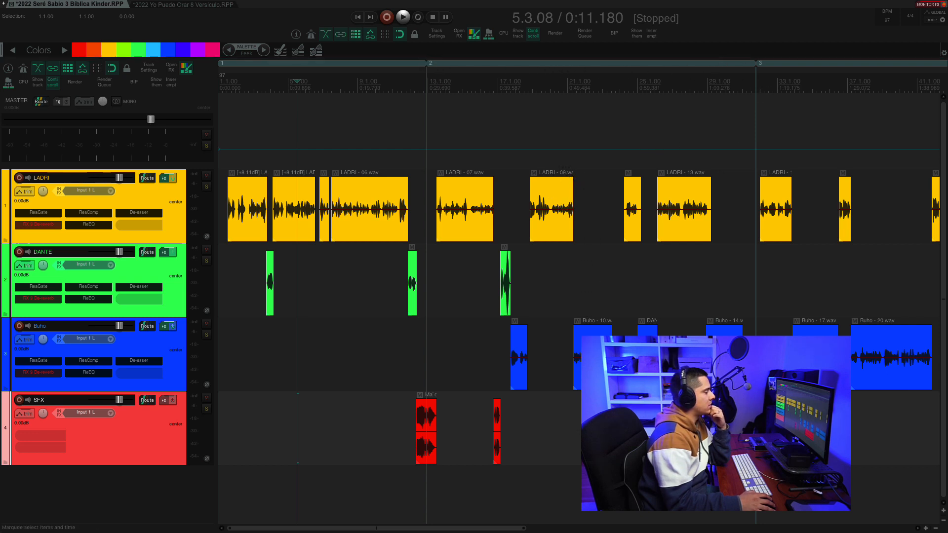
scroll(552, 208, right, 8)
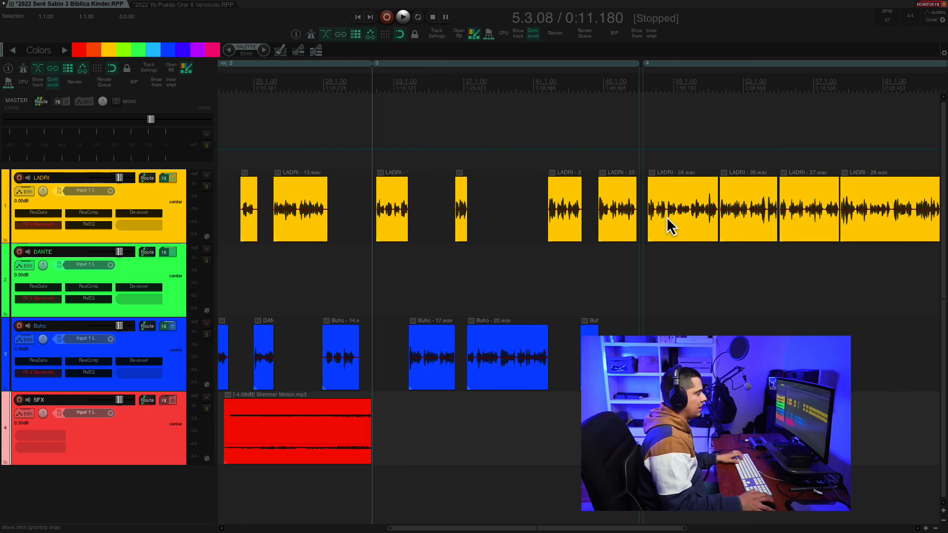
scroll(669, 222, right, 6)
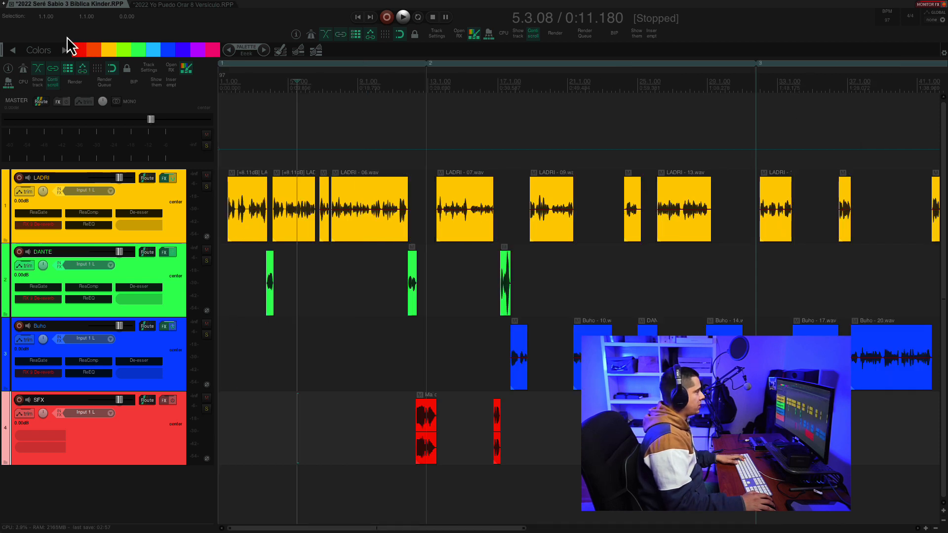
- Open the render settings with Selected tracks via master as source and select all four tracks, LADRI through SFX
click(67, 6)
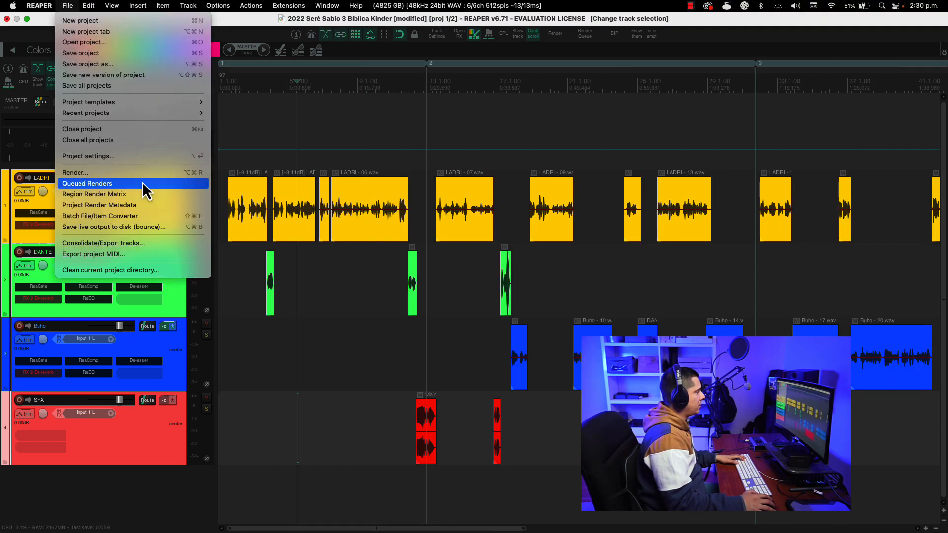
click(127, 173)
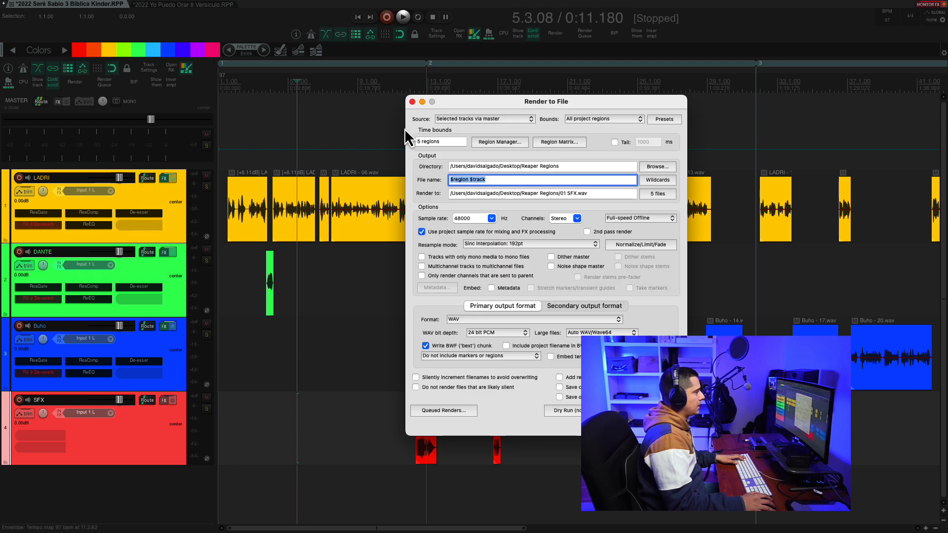
click(464, 121)
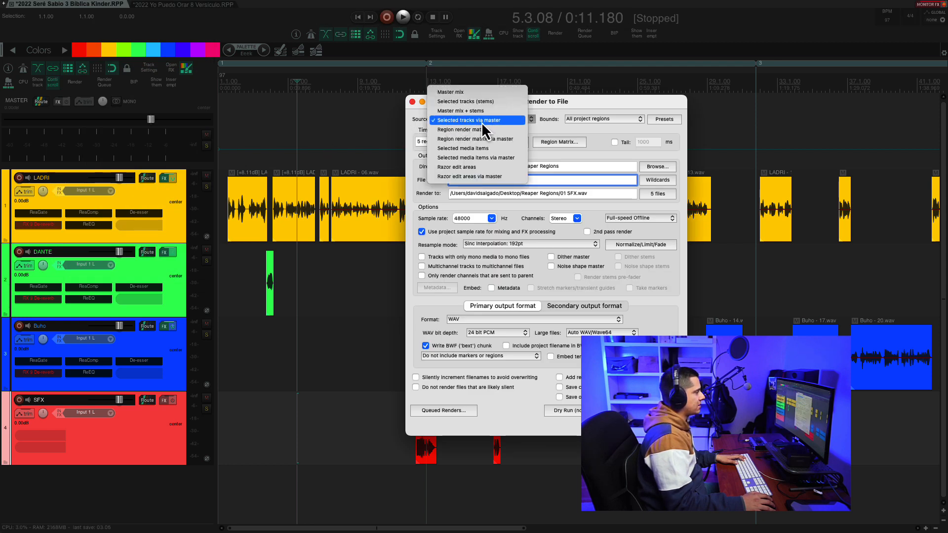
click(183, 212)
click(182, 212)
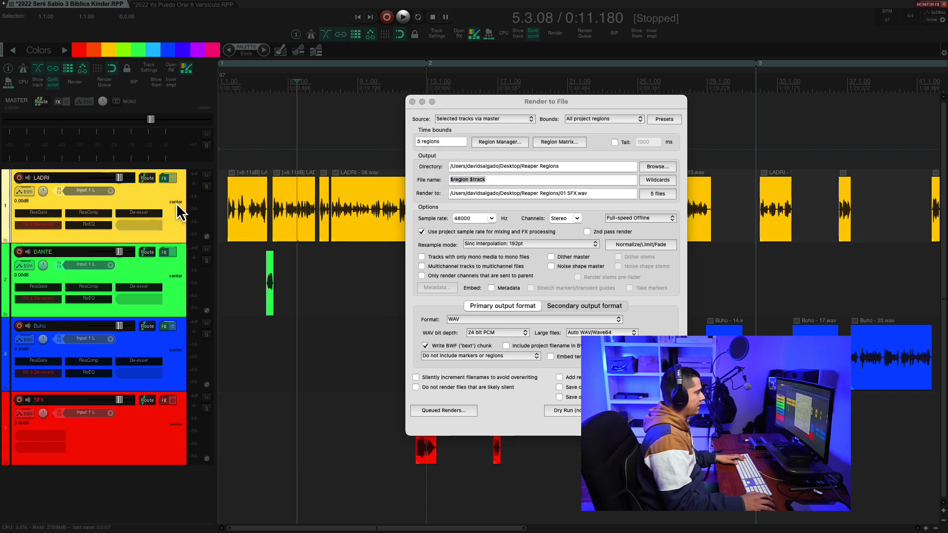
shift+click(170, 440)
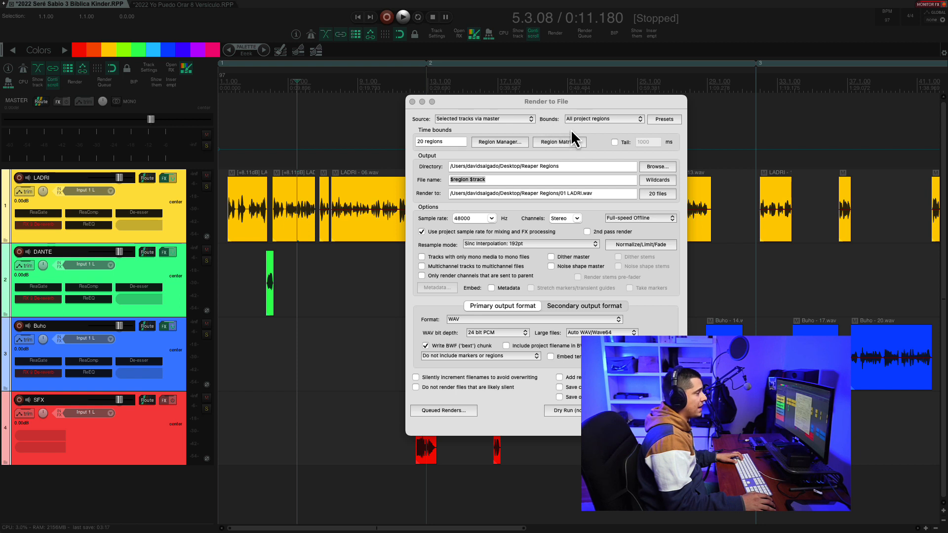
- Render with the bounds on All project regions and the file name pattern $region $track
click(596, 120)
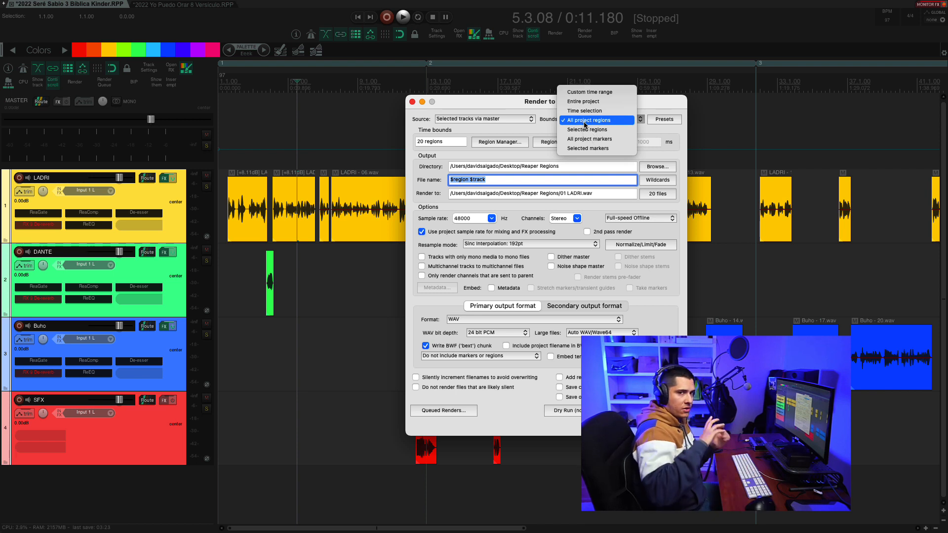
click(585, 122)
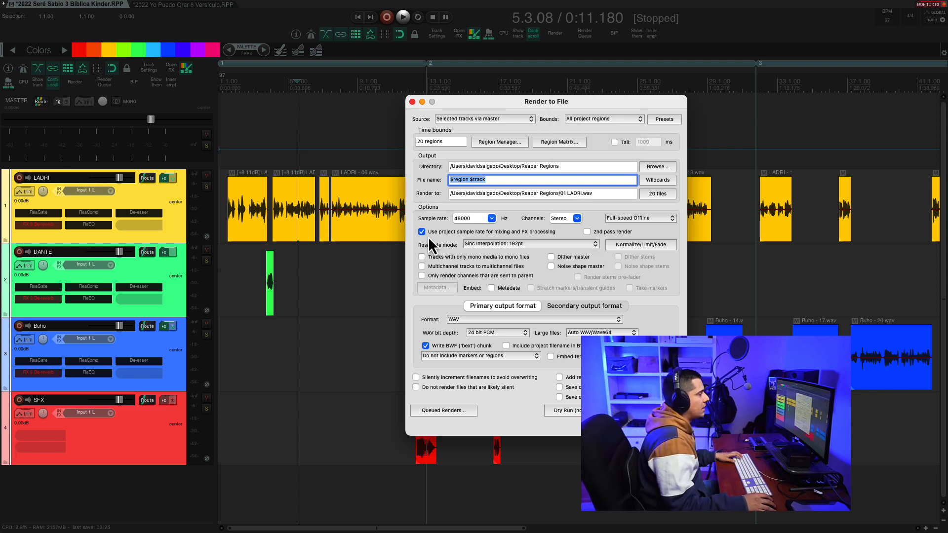
click(665, 182)
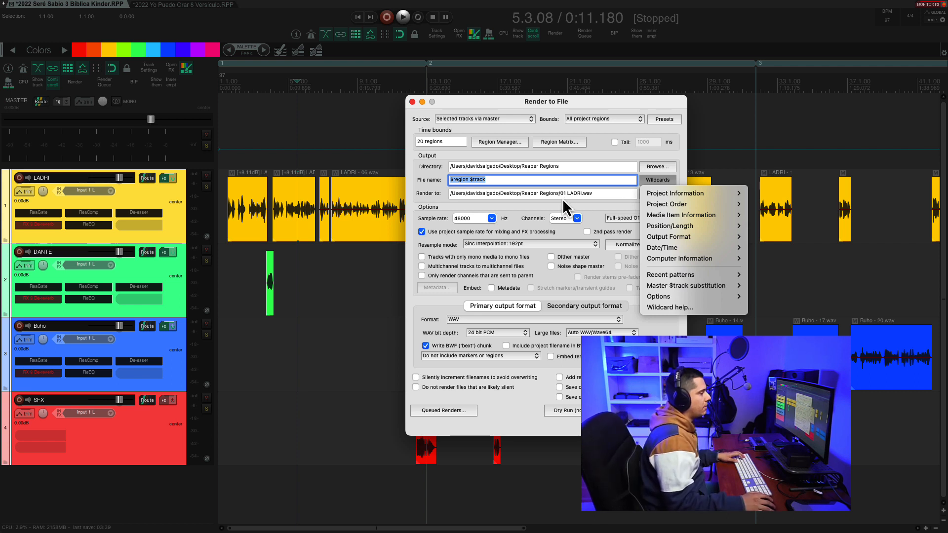
click(463, 195)
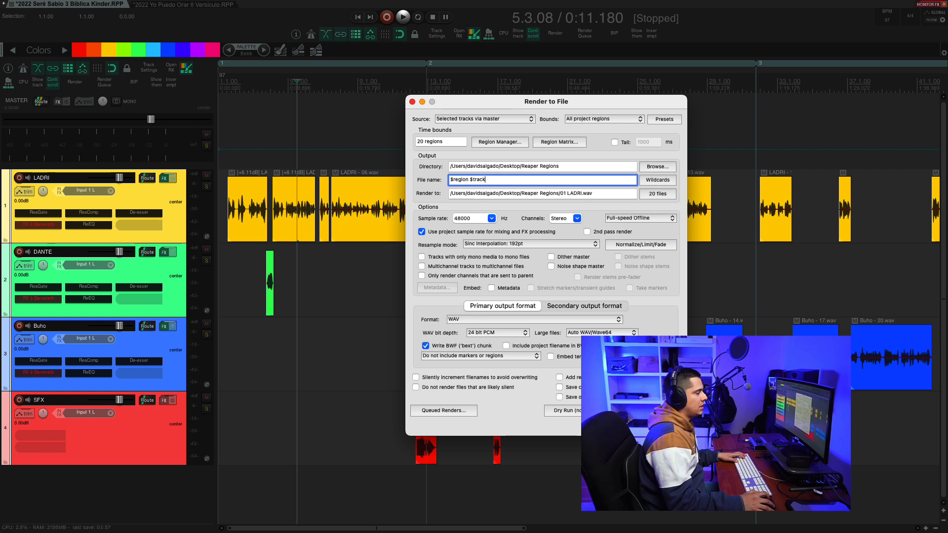
key(Return)
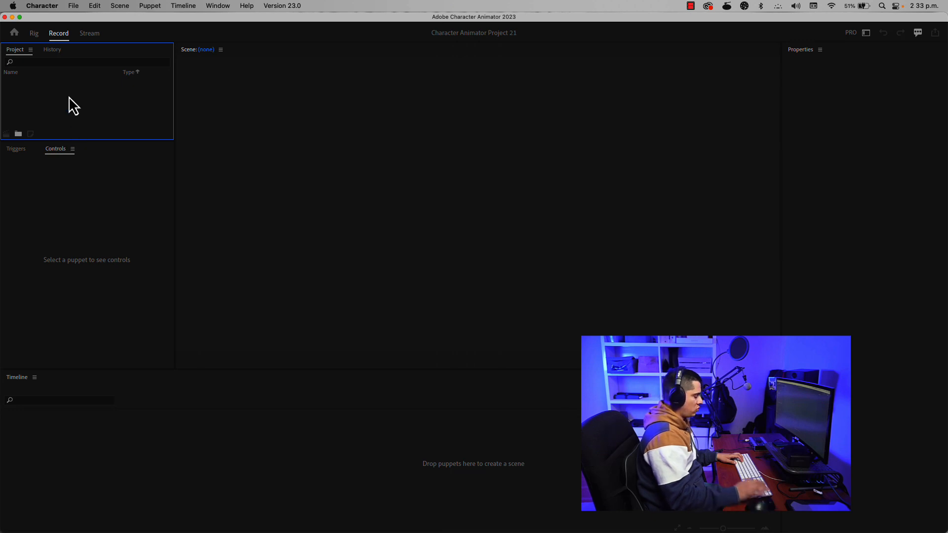
- In Adobe Character Animator, import all the WAV files from the Reaper Regions folder on the Desktop into the project
key(super+i)
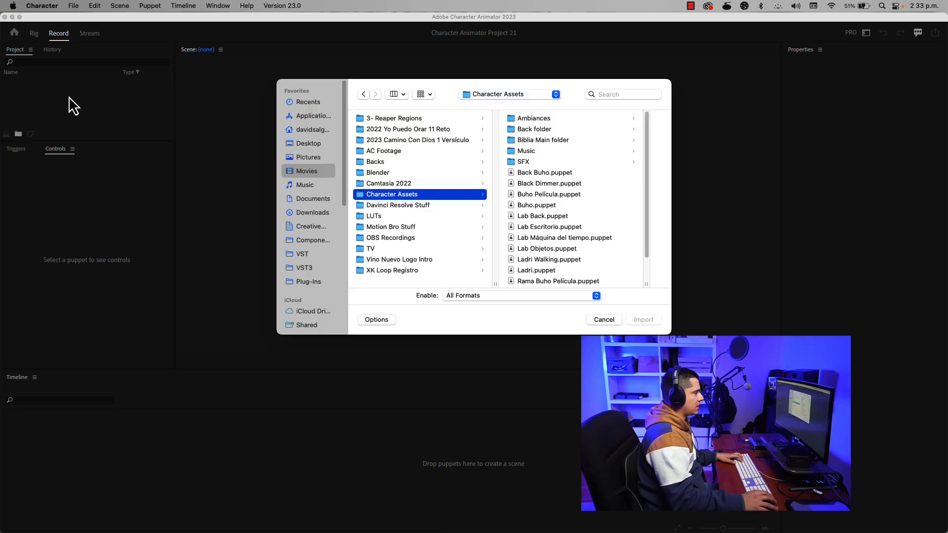
click(311, 145)
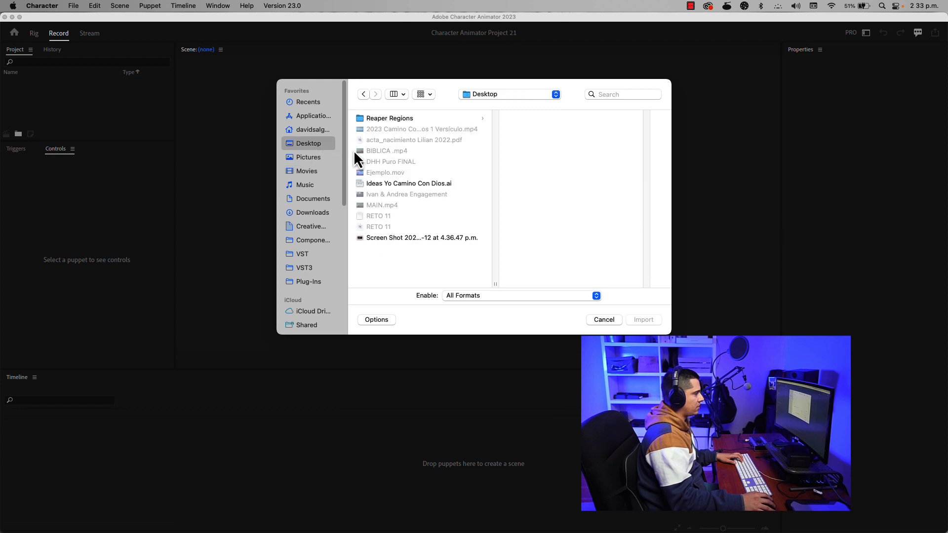
click(377, 120)
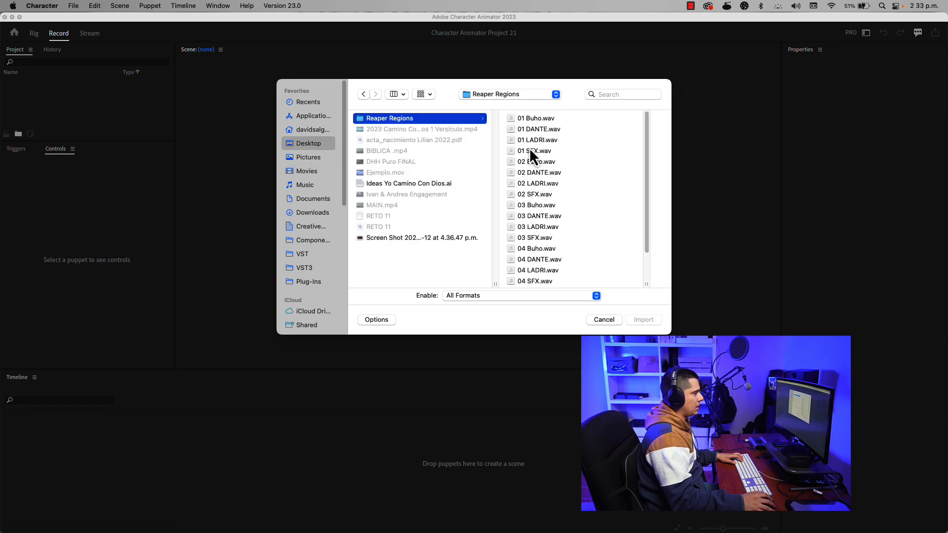
click(529, 118)
key(super+a)
scroll(529, 148, down, 2)
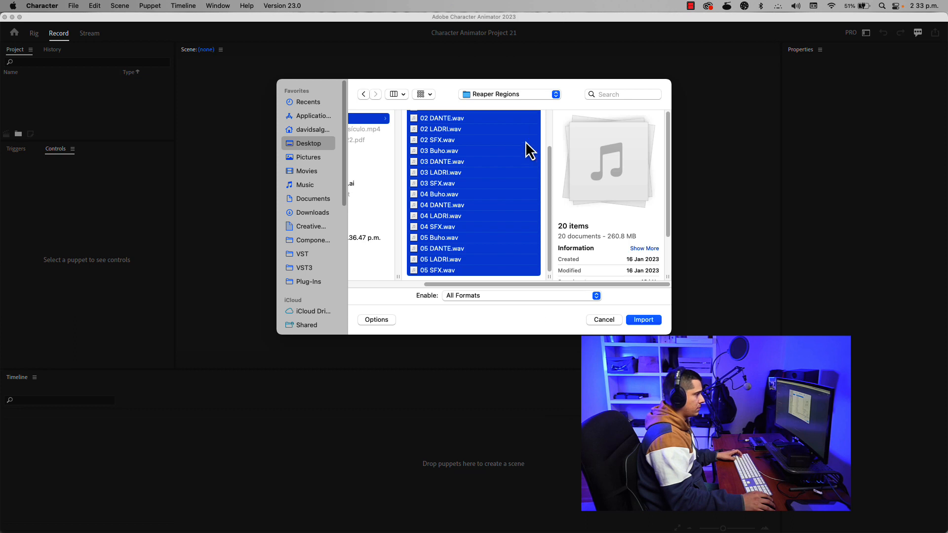
click(643, 320)
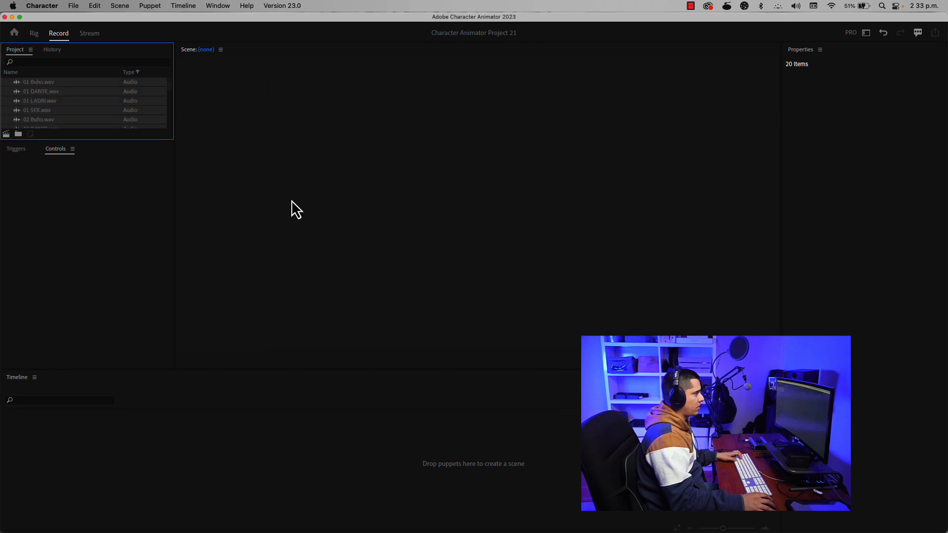
- Create a scene from the four audio files 01 Buho.wav, 01 DANTE.wav, 01 LADRI.wav and 01 SFX.wav
click(79, 114)
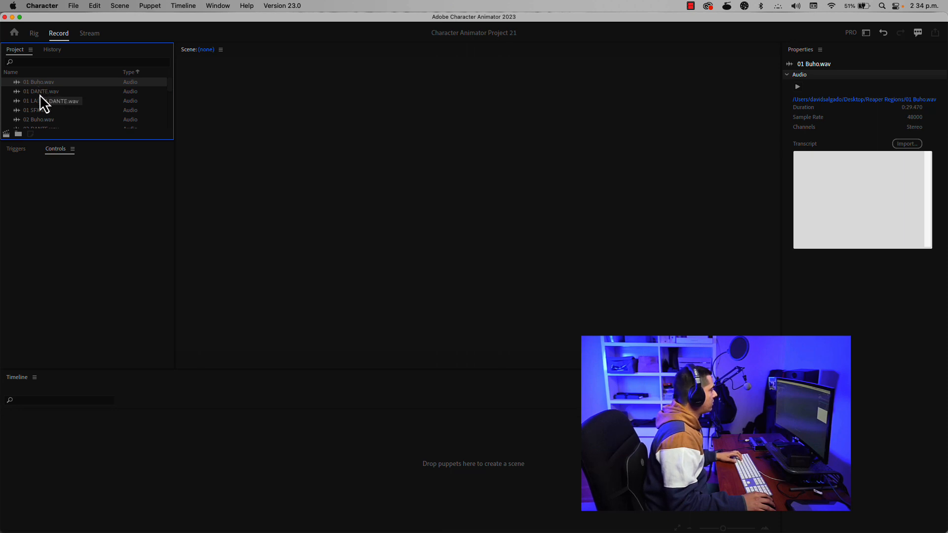
shift+click(39, 111)
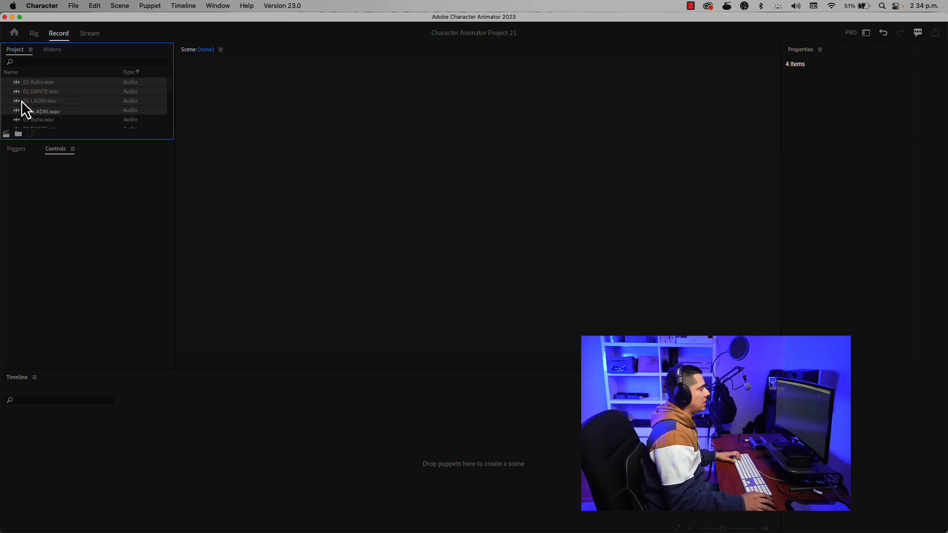
click(7, 138)
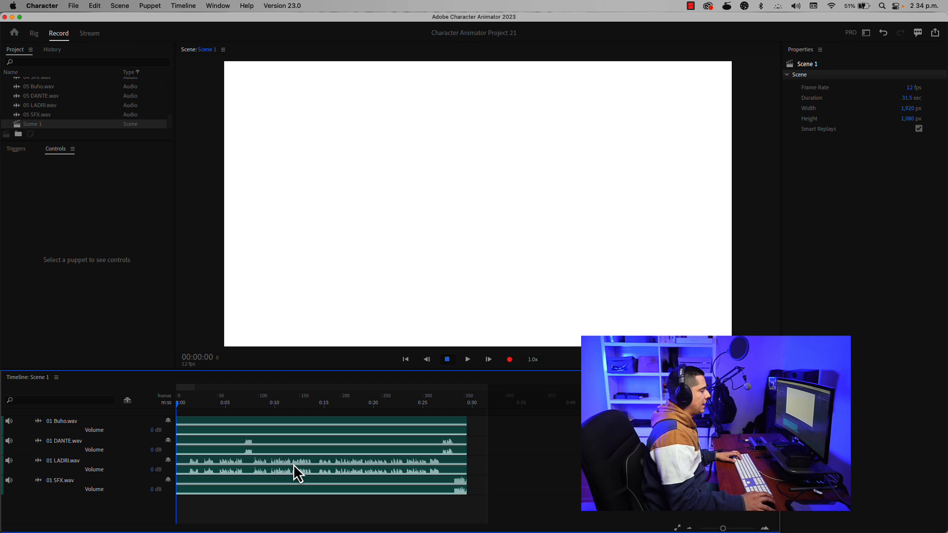
- Inspect the Buho, DANTE, LADRI and SFX audio tracks one by one in the new scene's timeline
click(136, 430)
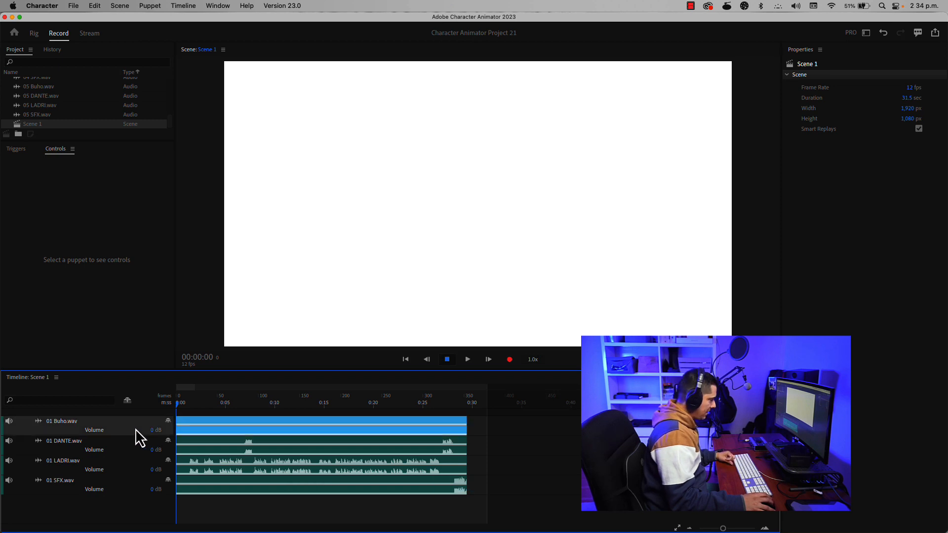
click(134, 453)
click(134, 468)
click(138, 487)
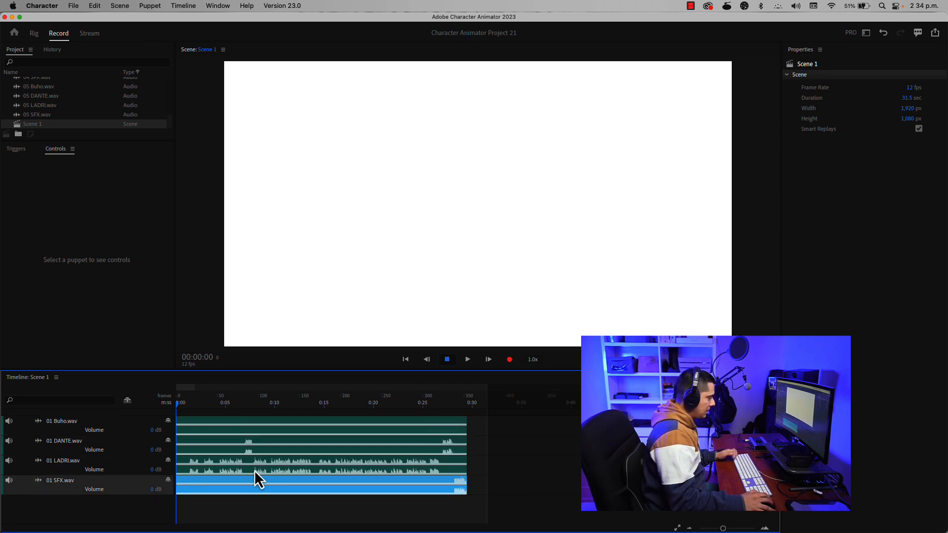
scroll(254, 470, up, 3)
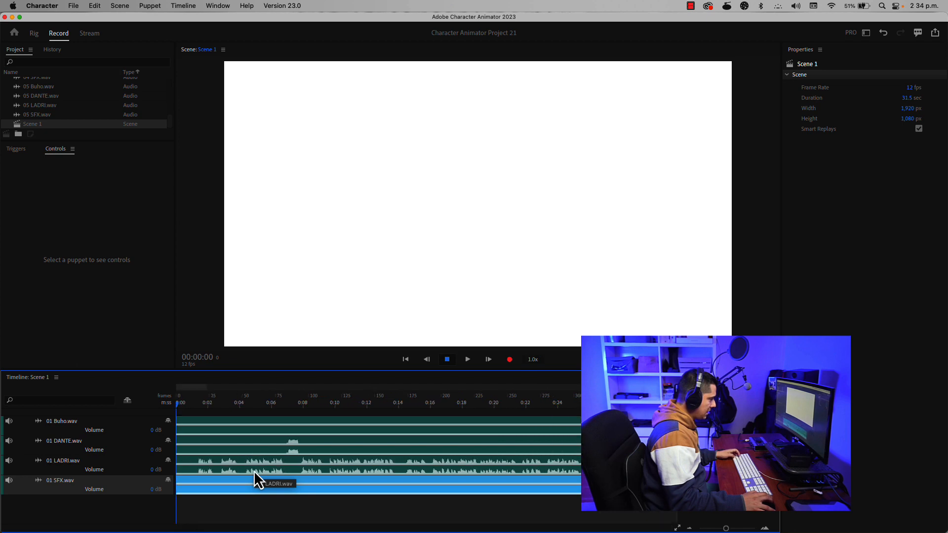